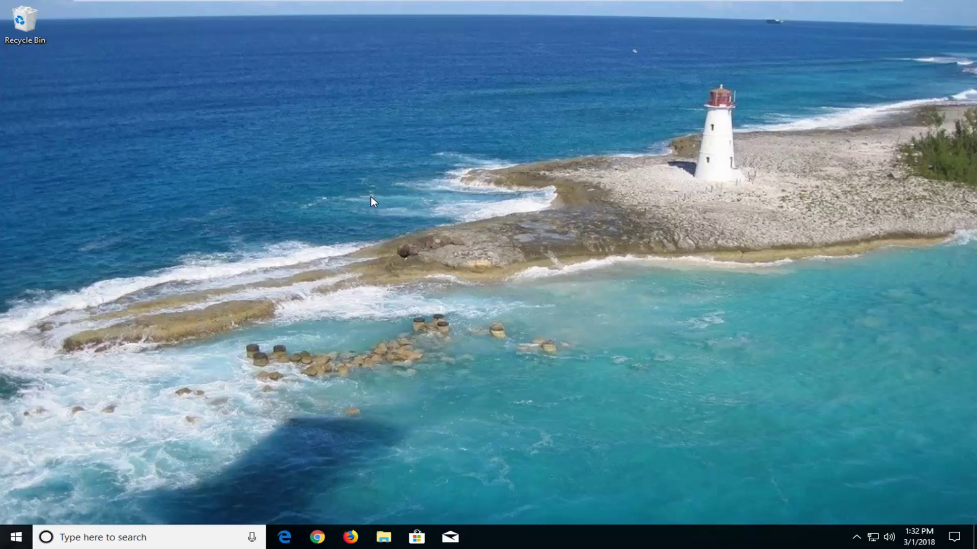
Search Start for 'reset' and bring up the Reset this PC recovery settings.
{"action": "left_click", "coordinate": [16, 537]}
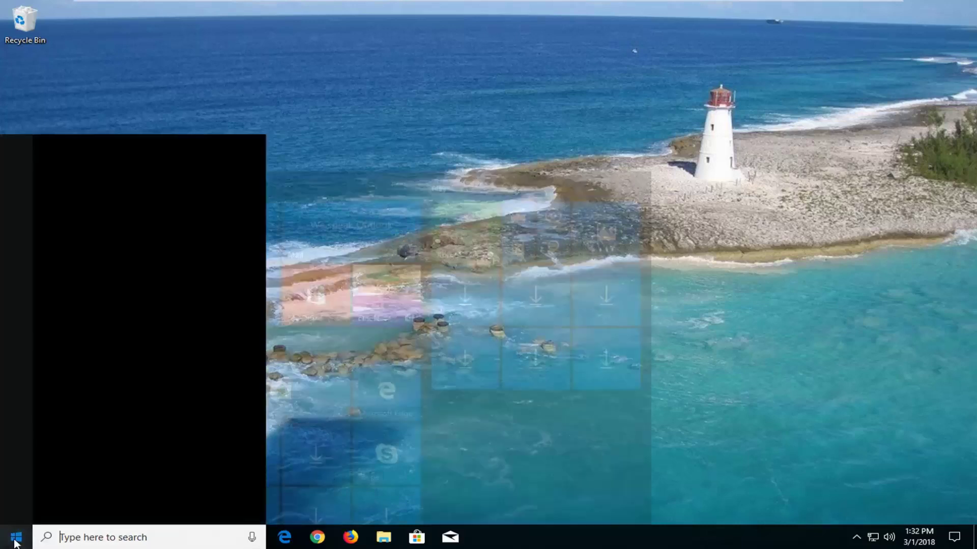
{"action": "type", "text": "re"}
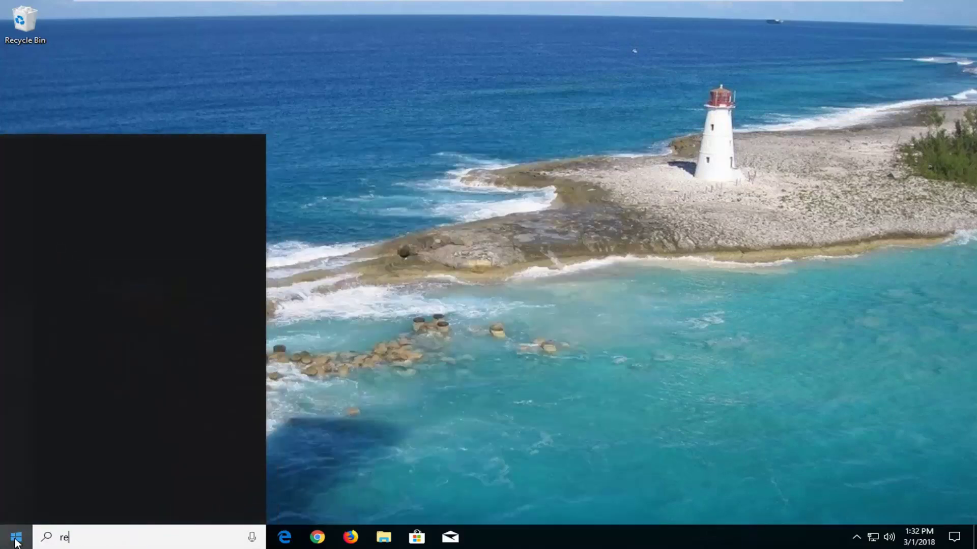
{"action": "type", "text": "set"}
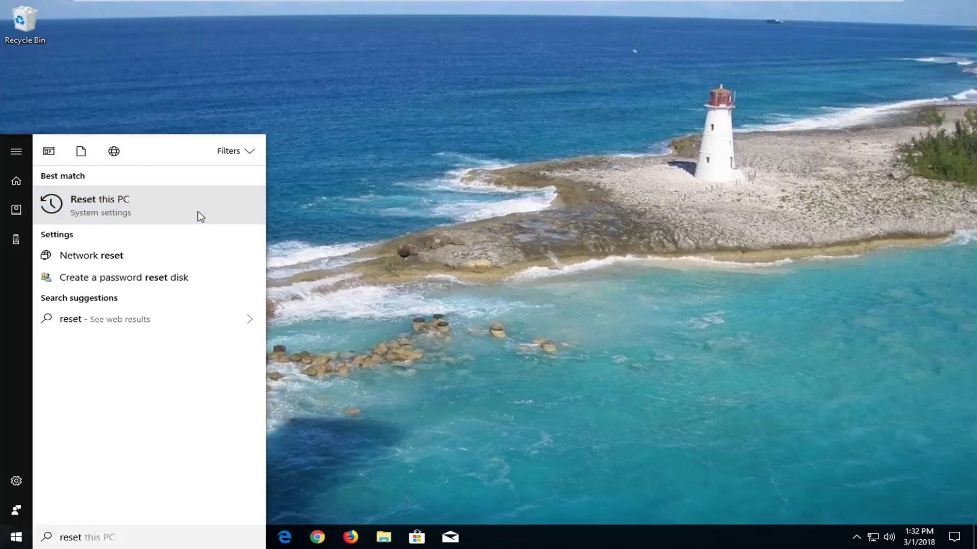
{"action": "left_click", "coordinate": [197, 213]}
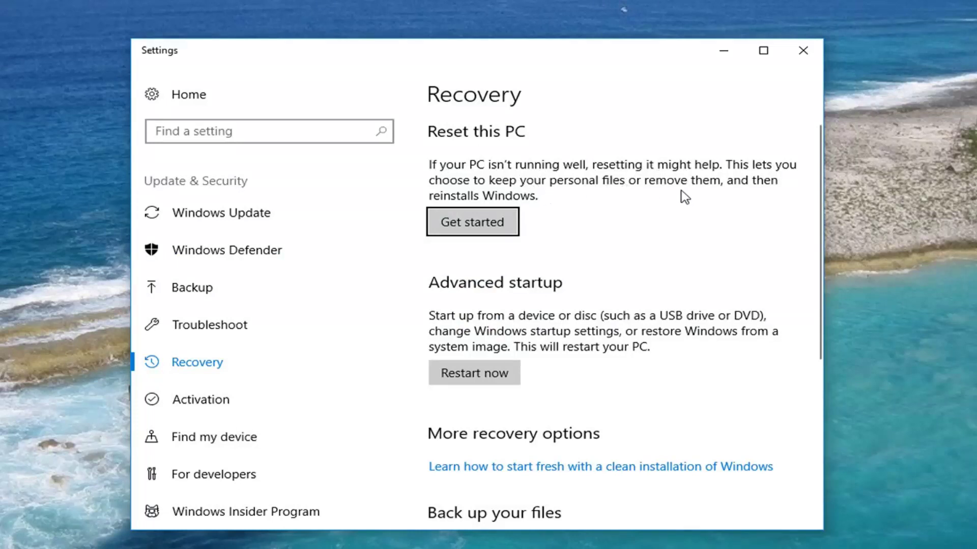
Start the PC reset with Get started and proceed to the keep-or-remove files choice.
{"action": "left_click", "coordinate": [498, 221]}
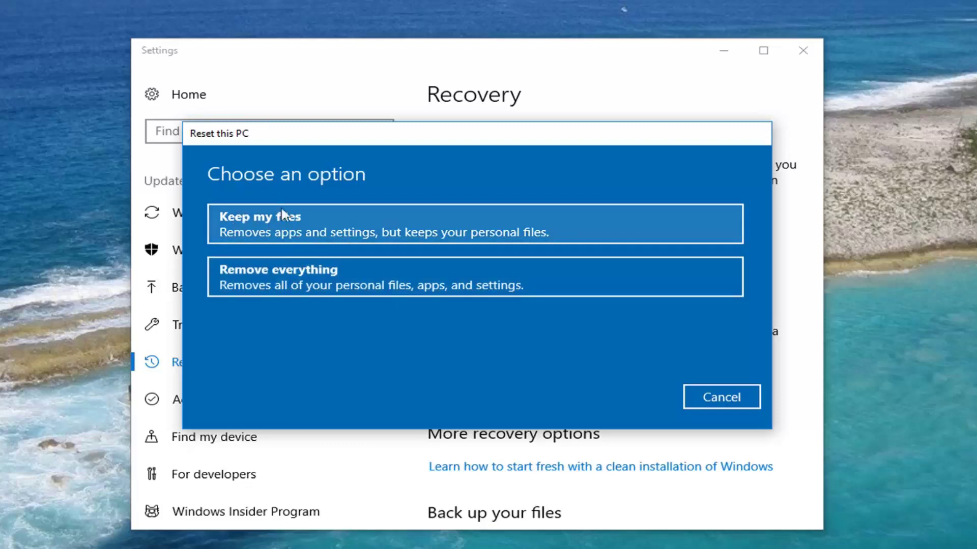
{"action": "left_click", "coordinate": [269, 228]}
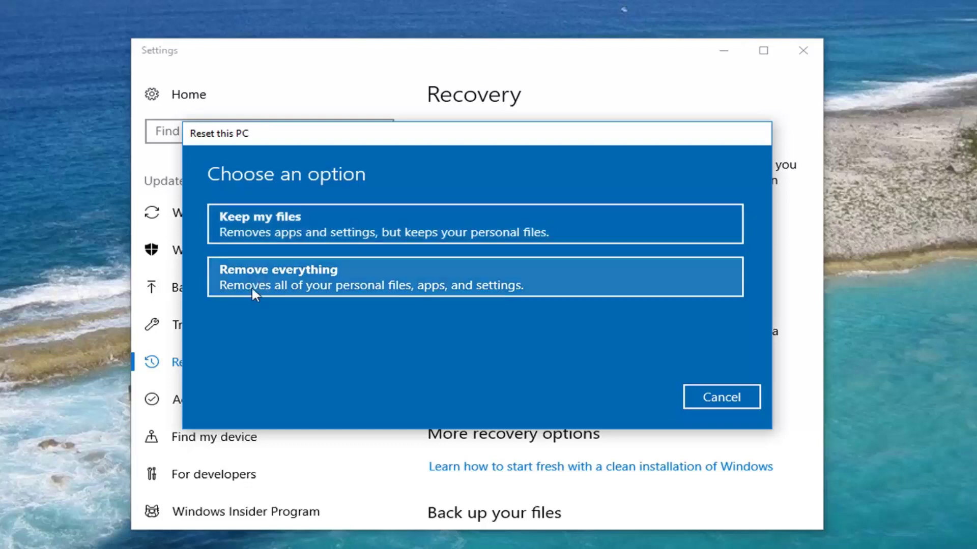
Choose Remove everything with Just remove my files, skipping drive cleaning.
{"action": "left_click", "coordinate": [327, 283]}
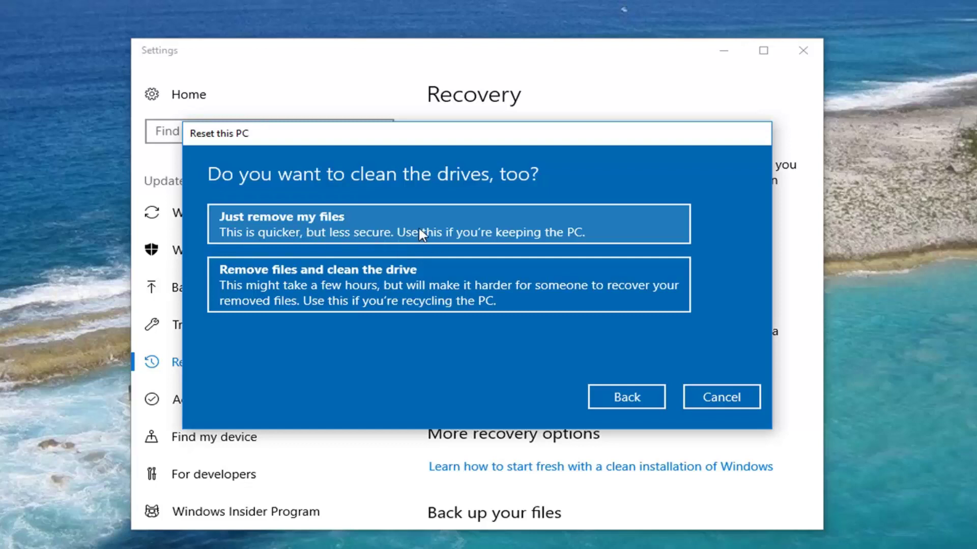
{"action": "left_click", "coordinate": [419, 229]}
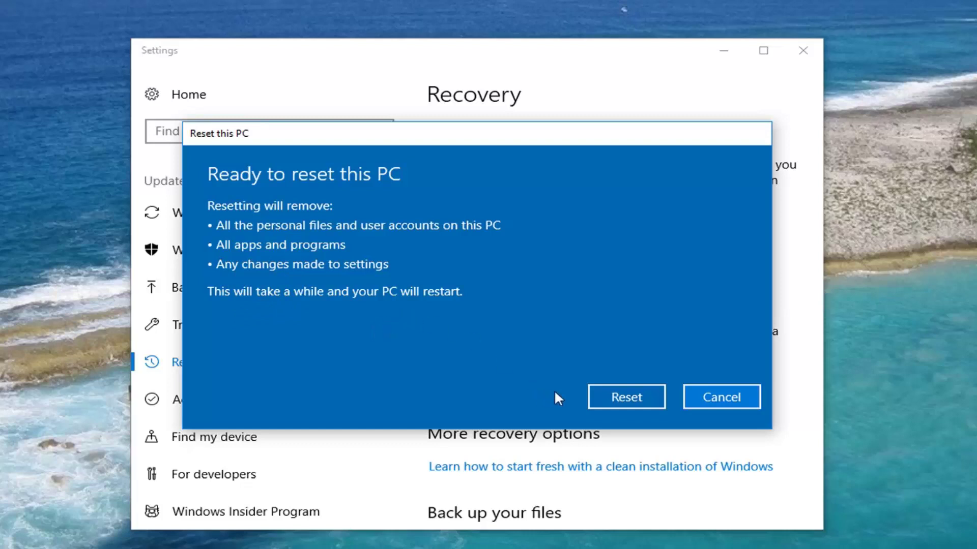
Confirm the reset so the PC restarts and Windows reinstalls from scratch.
{"action": "left_click", "coordinate": [601, 397]}
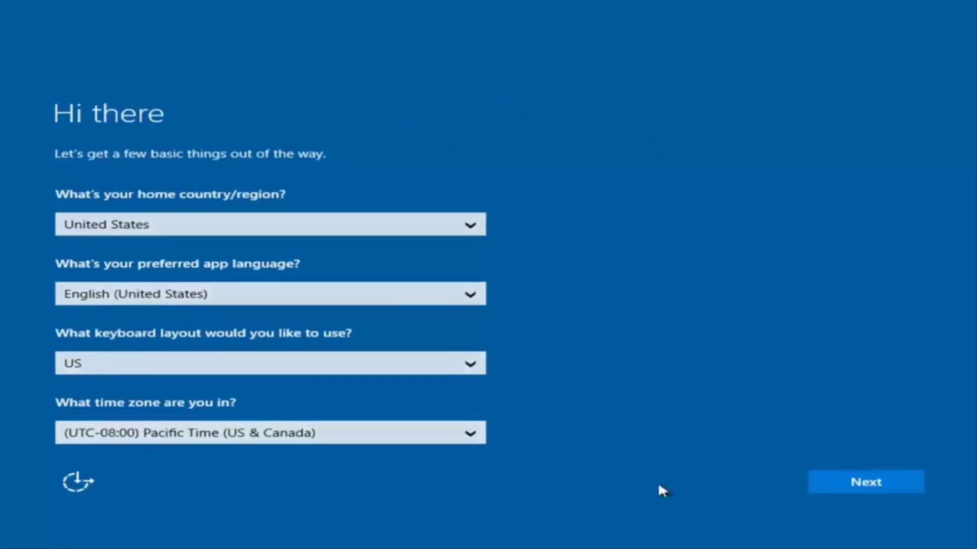
Accept United States, English, US keyboard and Pacific Time on the Hi there screen.
{"action": "left_click", "coordinate": [876, 491]}
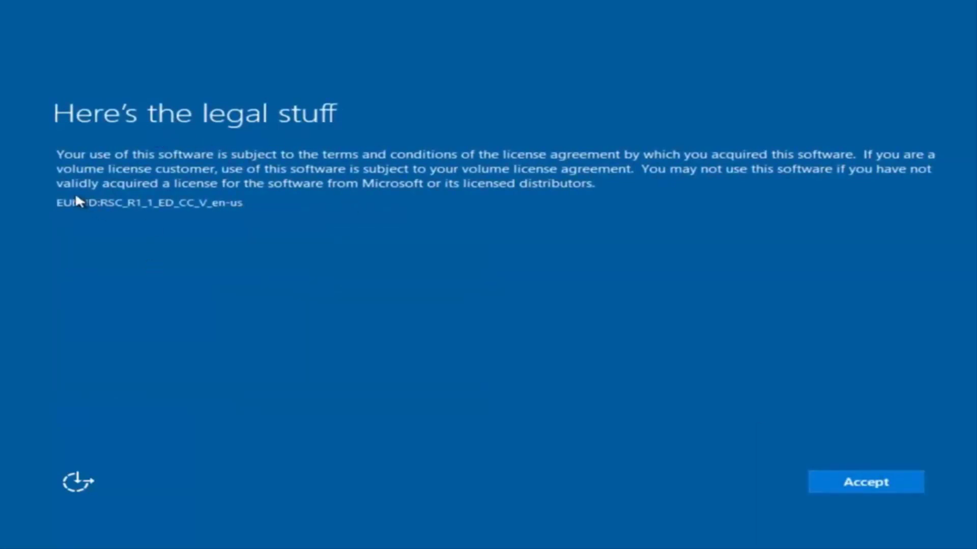
Accept the licence, customize privacy settings and turn off sending speech, typing and inking input.
{"action": "left_click", "coordinate": [878, 484]}
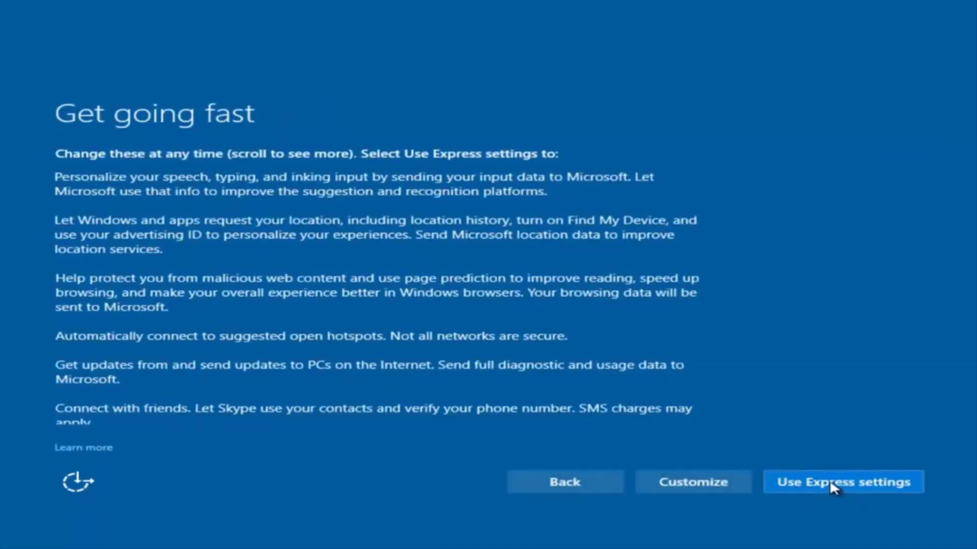
{"action": "left_click", "coordinate": [699, 486]}
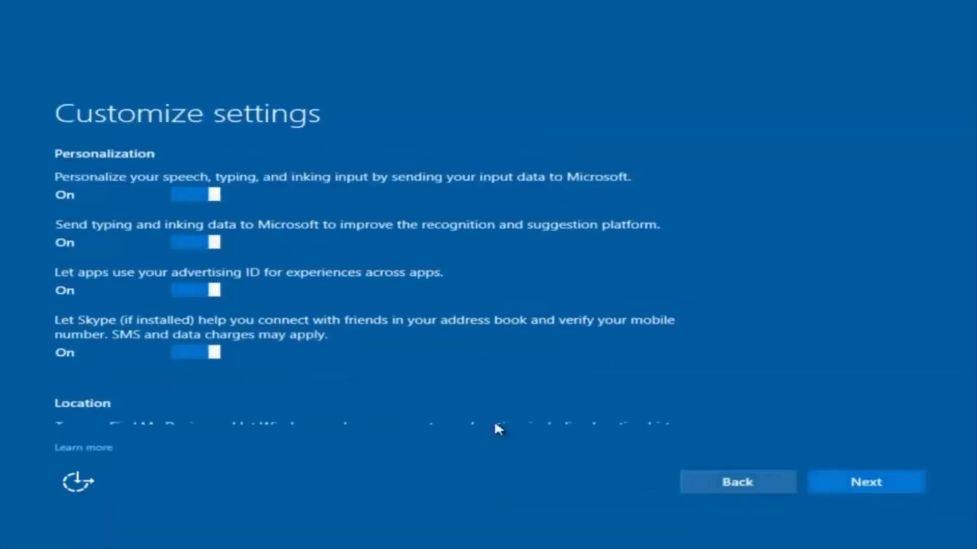
{"action": "scroll", "coordinate": [282, 238], "scroll_direction": "down", "scroll_amount": 2}
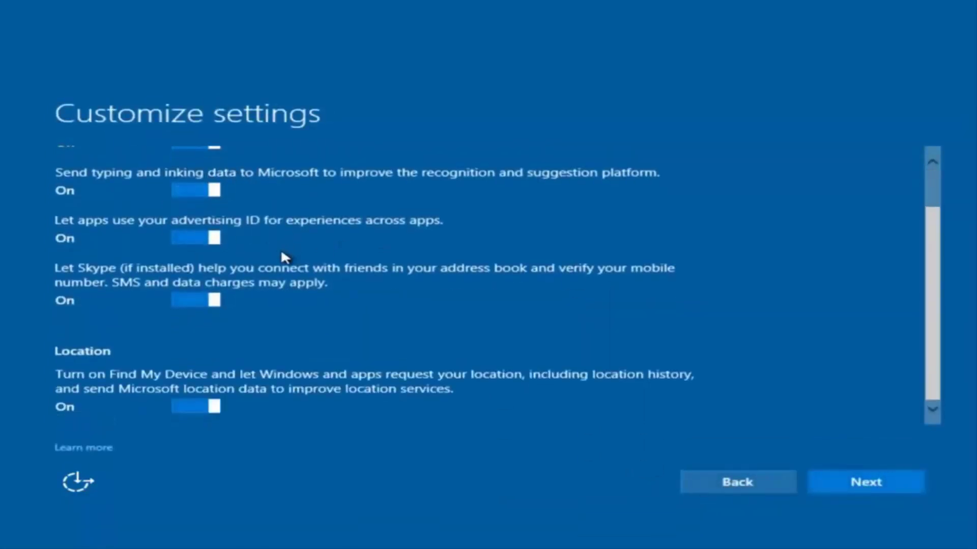
{"action": "scroll", "coordinate": [279, 248], "scroll_direction": "up", "scroll_amount": 2}
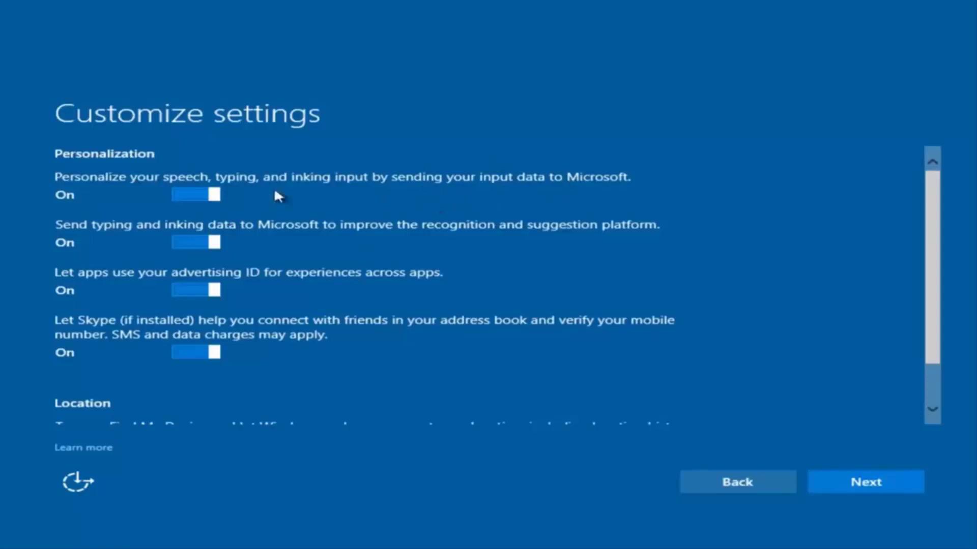
{"action": "left_click", "coordinate": [199, 196]}
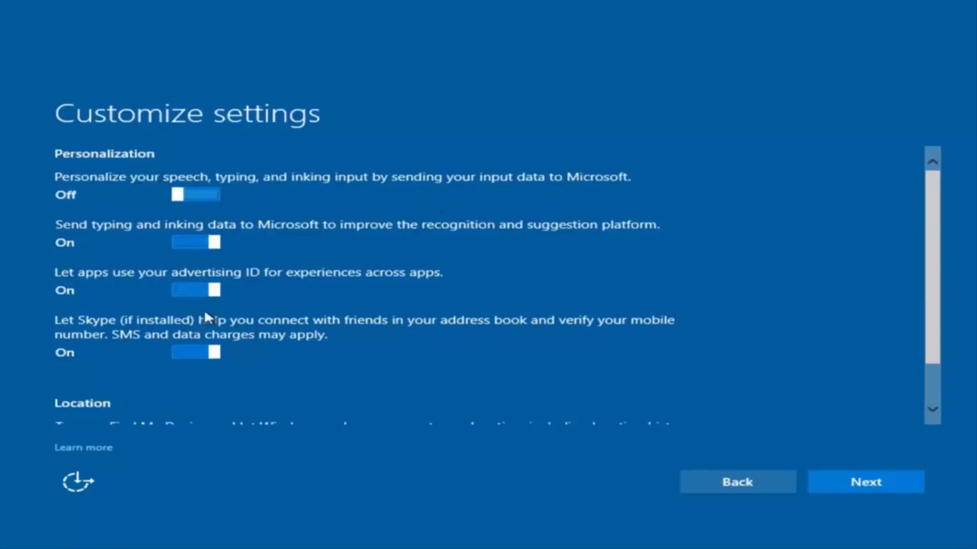
{"action": "scroll", "coordinate": [203, 309], "scroll_direction": "down", "scroll_amount": 2}
{"action": "scroll", "coordinate": [229, 228], "scroll_direction": "up", "scroll_amount": 2}
{"action": "scroll", "coordinate": [226, 305], "scroll_direction": "down", "scroll_amount": 2}
{"action": "scroll", "coordinate": [252, 321], "scroll_direction": "up", "scroll_amount": 2}
{"action": "left_click", "coordinate": [849, 483]}
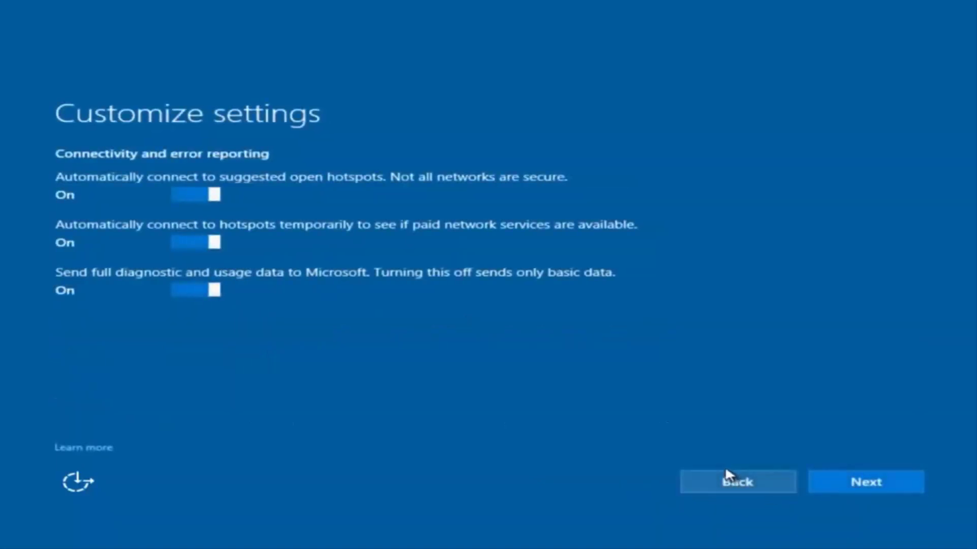
Advance through Connectivity and Browser/protection privacy pages to the Make it yours sign-in screen.
{"action": "left_click", "coordinate": [865, 484]}
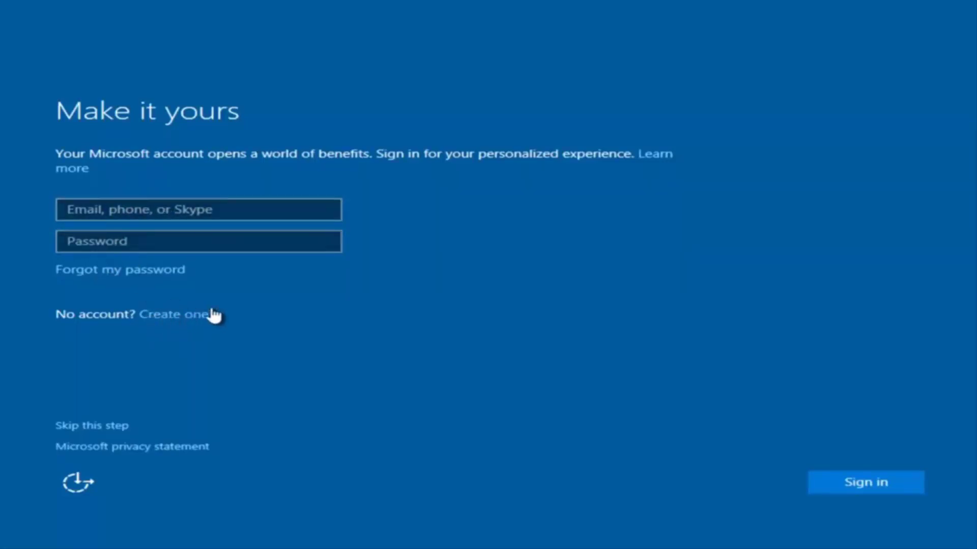
Skip Microsoft sign-in and create local account 'example' with a password and hint 'pass'.
{"action": "left_click", "coordinate": [96, 427]}
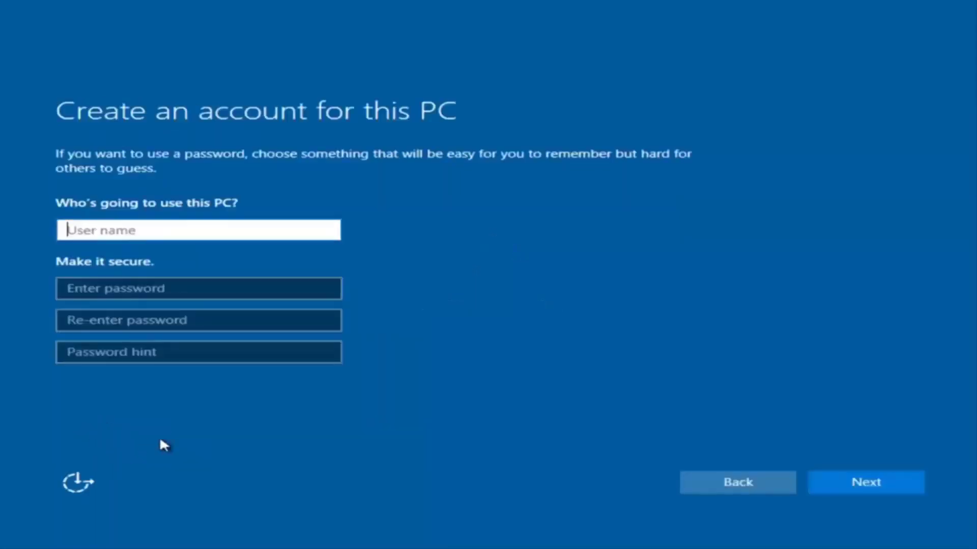
{"action": "type", "text": "exam[pl"}
{"action": "key", "text": "BackSpace"}
{"action": "key", "text": "BackSpace"}
{"action": "key", "text": "BackSpace"}
{"action": "type", "text": "pl"}
{"action": "key", "text": "BackSpace"}
{"action": "key", "text": "BackSpace"}
{"action": "type", "text": "ple"}
{"action": "left_click", "coordinate": [122, 289]}
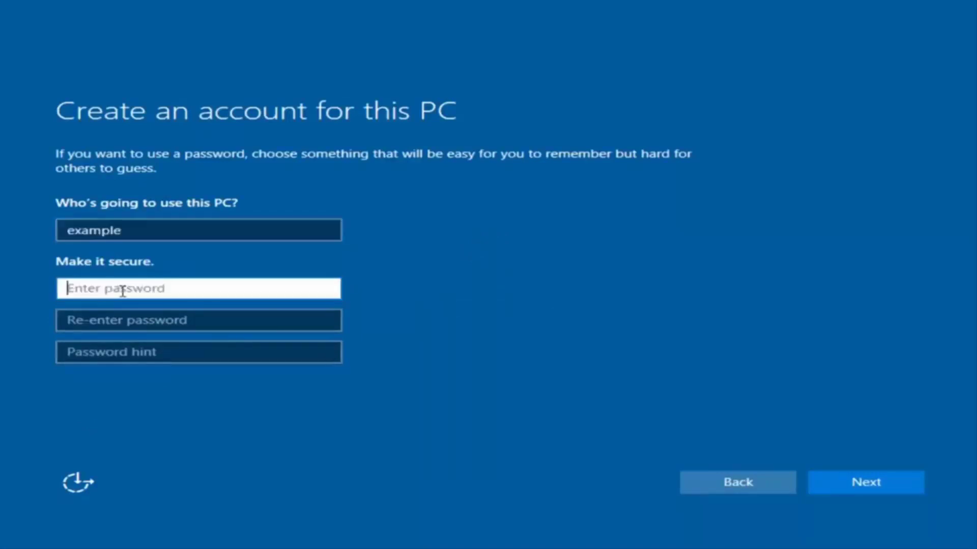
{"action": "left_click", "coordinate": [189, 321]}
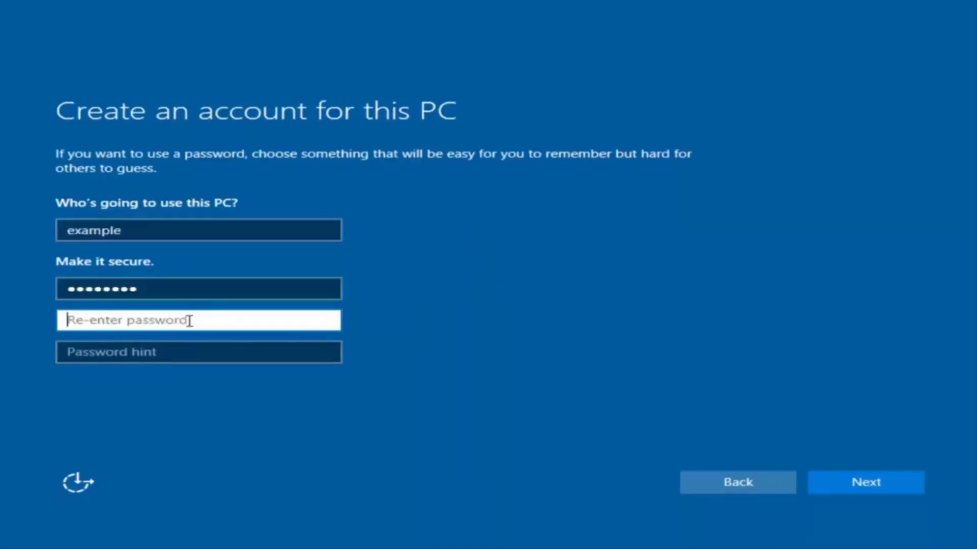
{"action": "left_click", "coordinate": [177, 356]}
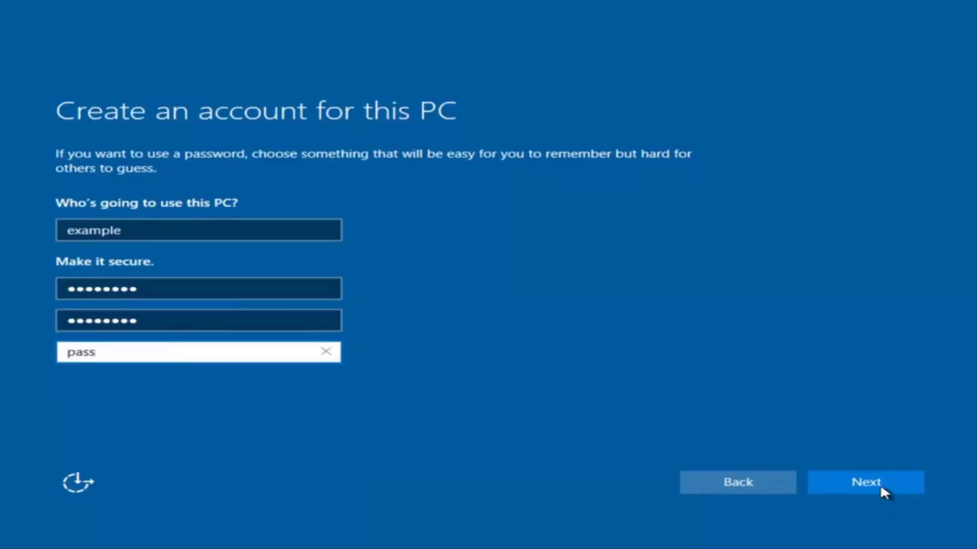
{"action": "left_click", "coordinate": [881, 483]}
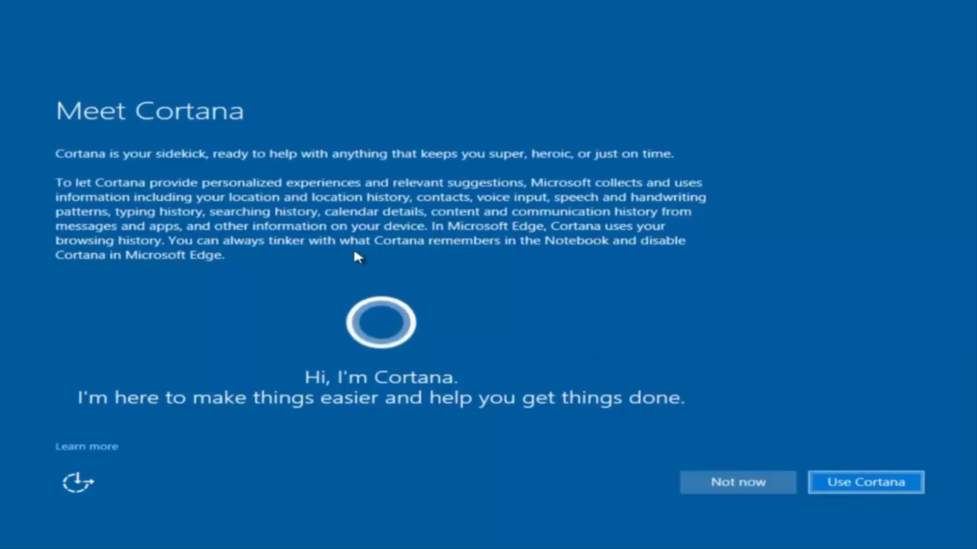
Decline Cortana with Not now and wait for the update-waiting page.
{"action": "left_click", "coordinate": [716, 482]}
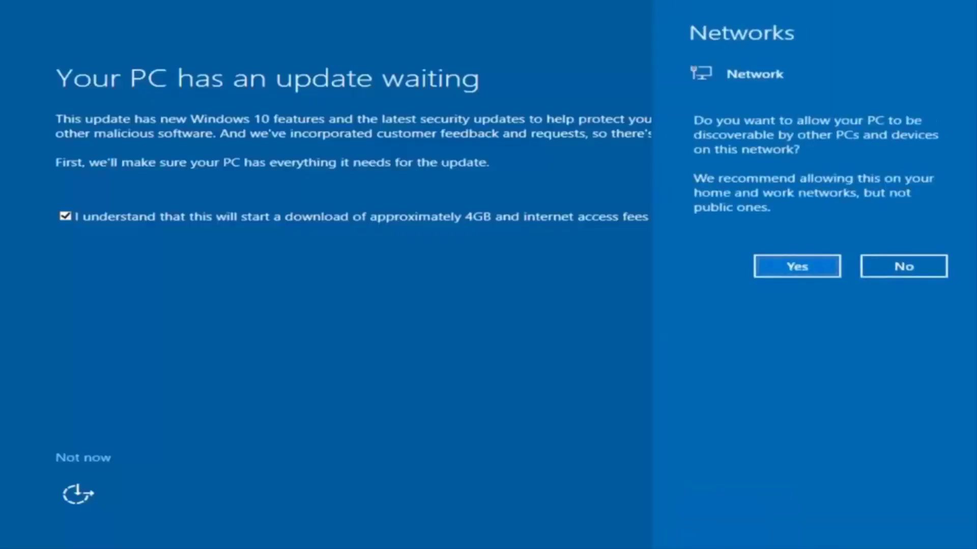
Answer the network discoverability prompt and postpone the update to reach the desktop.
{"action": "left_click", "coordinate": [435, 384]}
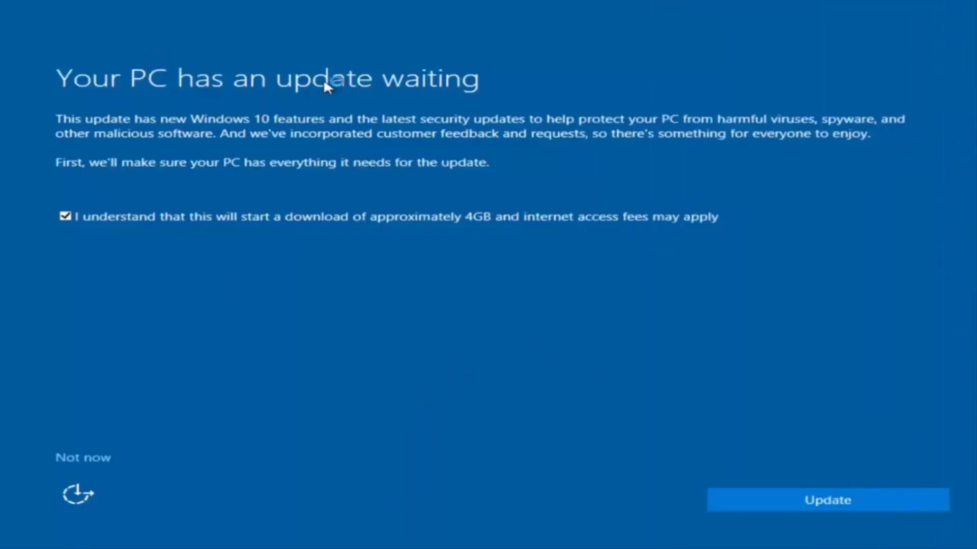
{"action": "left_click", "coordinate": [82, 457]}
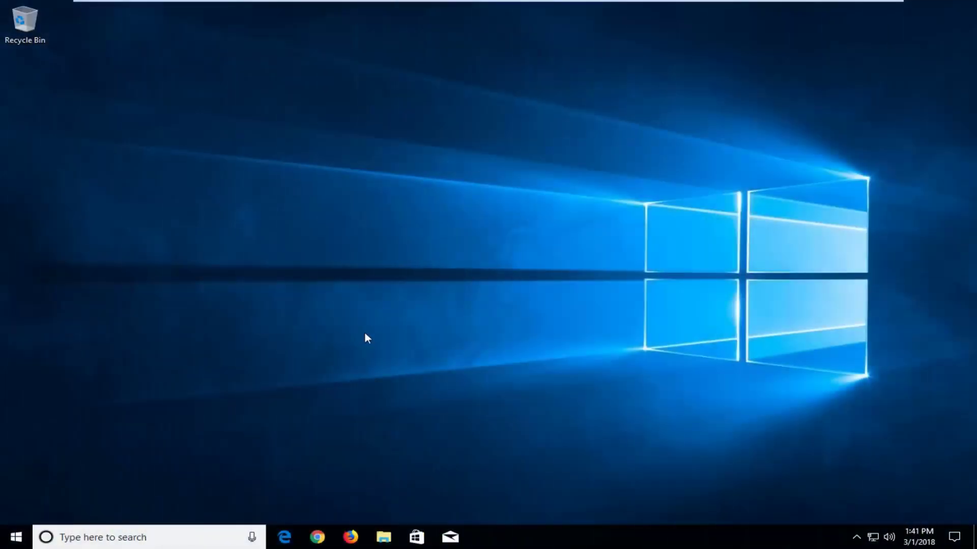